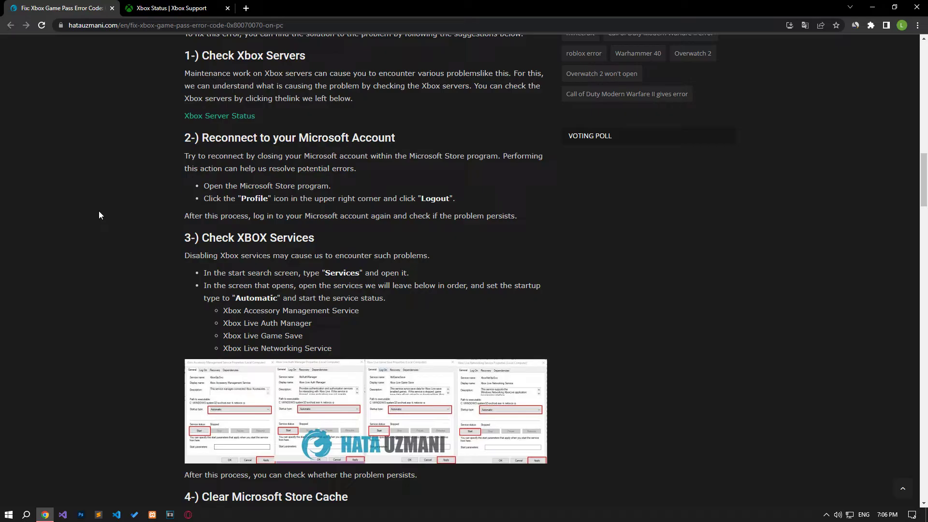
Step: Switch to the Xbox Status page that the hatauzmani Game Pass guide links to
click(167, 14)
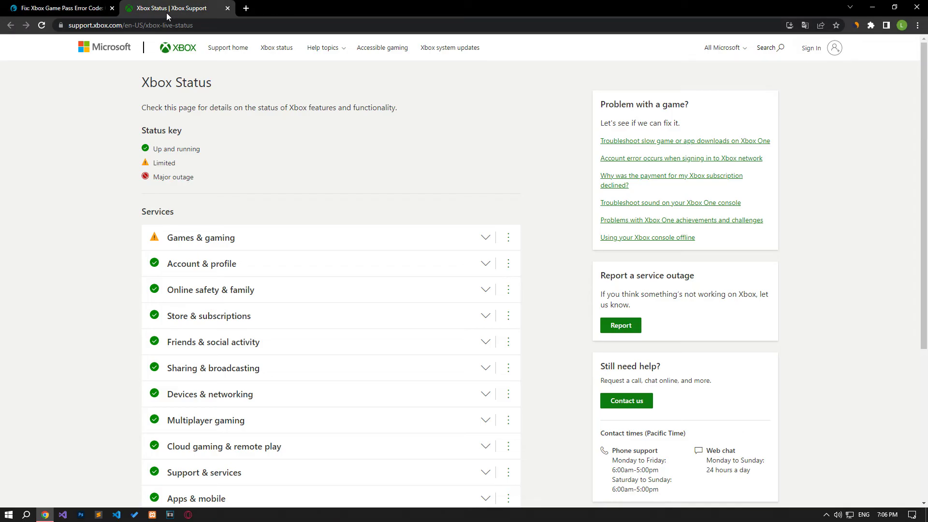
Step: Expand Games & gaming on Xbox Status to see its Limited service details
click(218, 238)
scroll(227, 310, down, 1)
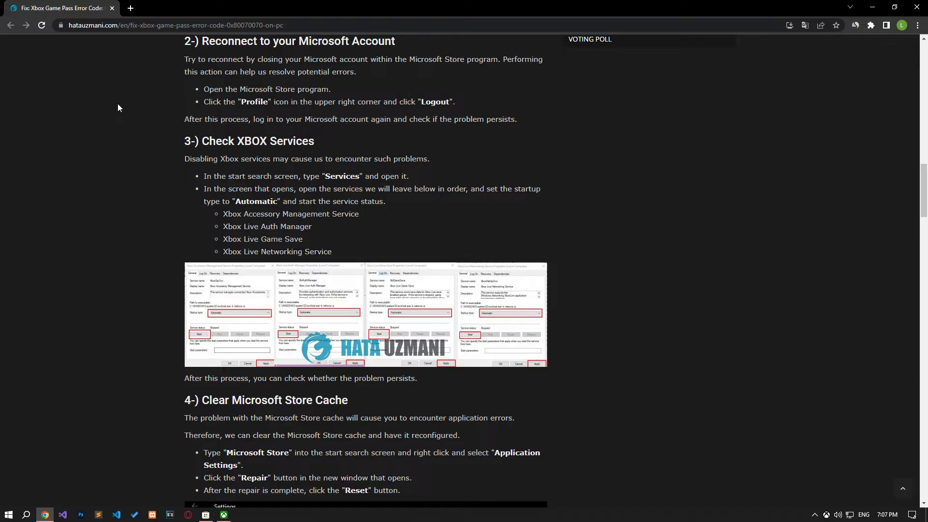
Step: Launch Microsoft Store and show its account menu with the Sign out option
click(206, 515)
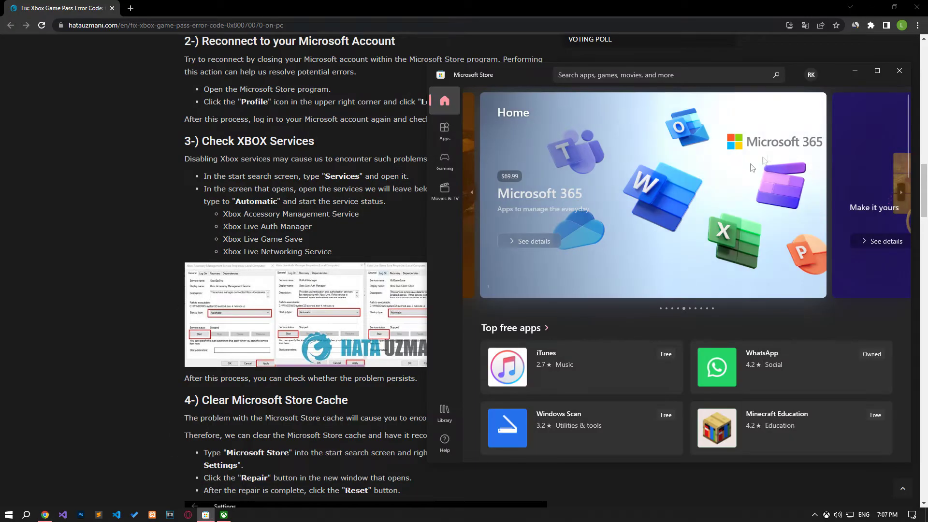
click(812, 76)
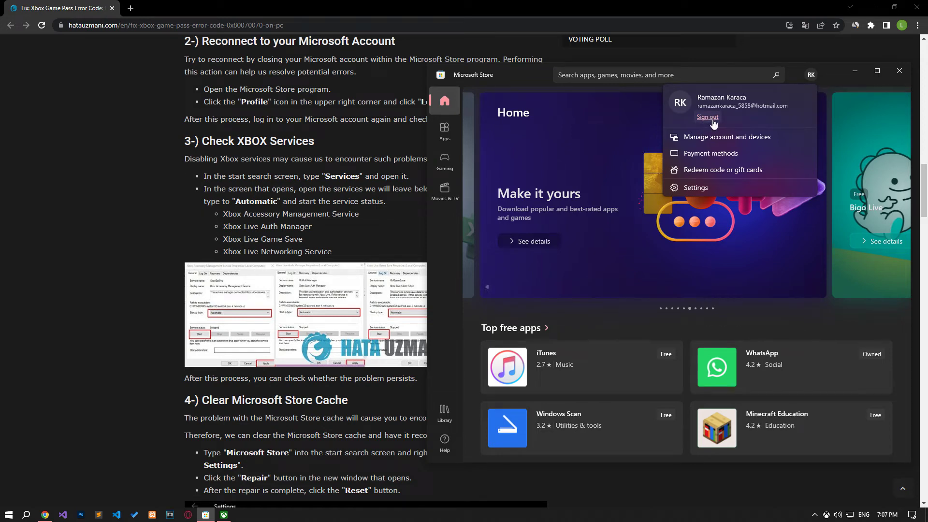
Step: Launch the Xbox app and show its account menu
click(223, 515)
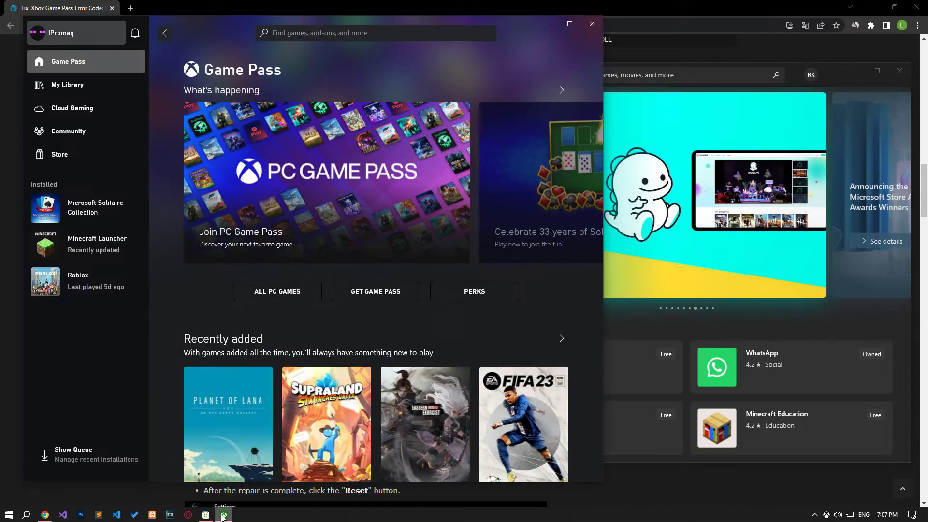
click(86, 32)
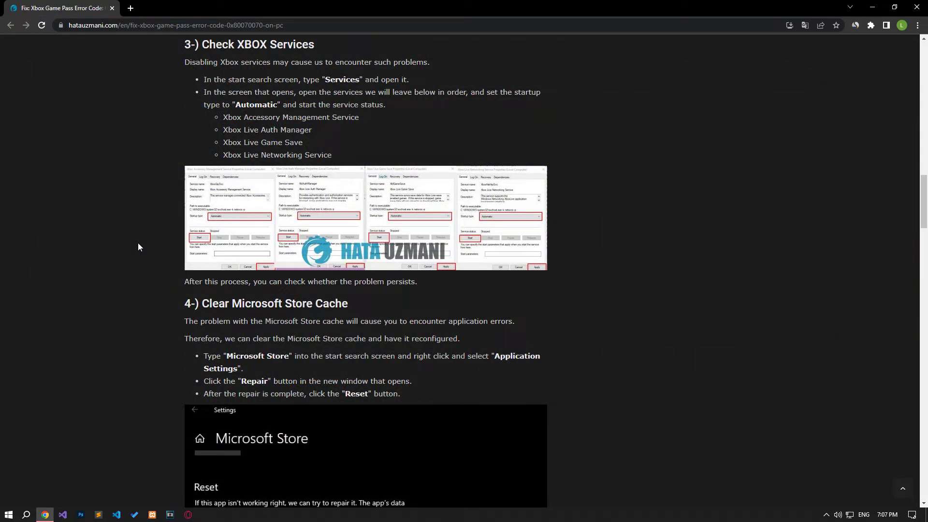
Step: Open the Services console by searching 'serv' from Start
key(super)
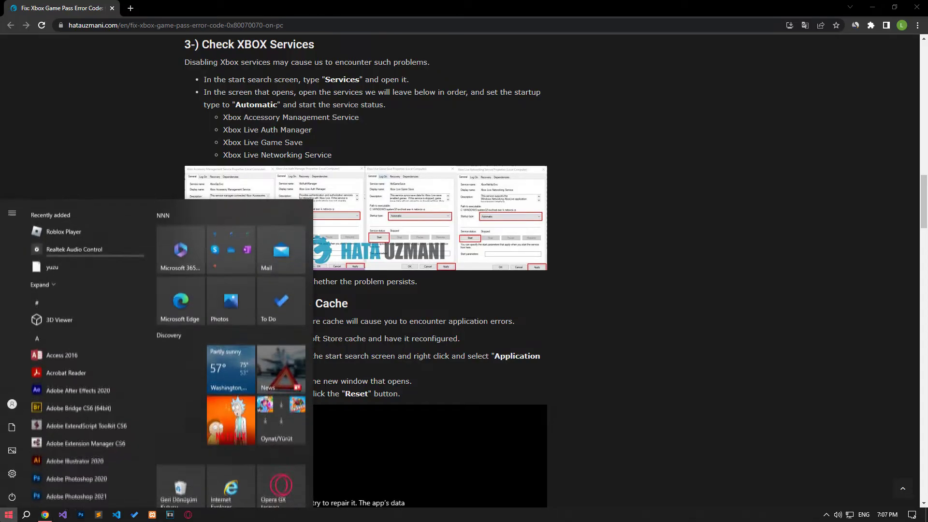
text(serv)
click(96, 248)
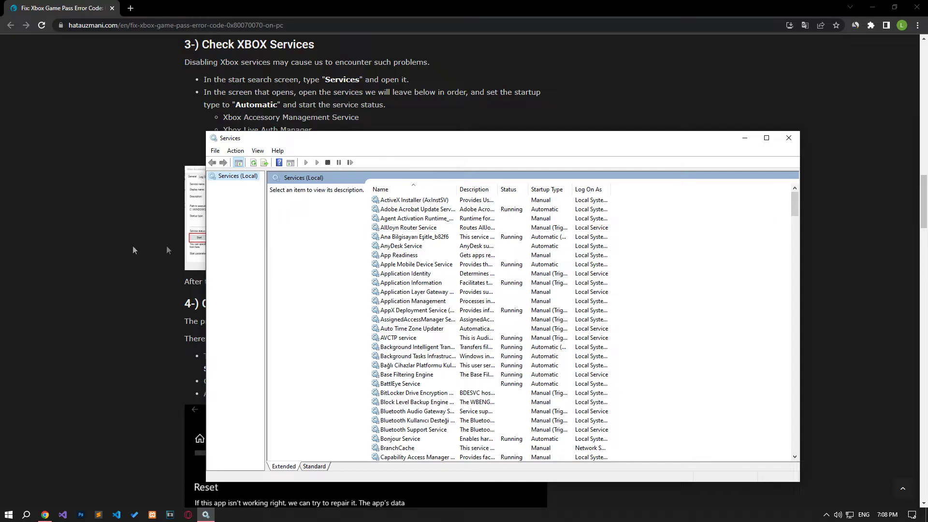
Step: Set Xbox Accessory Management Service startup type to Automatic and apply it
click(398, 282)
key(x)
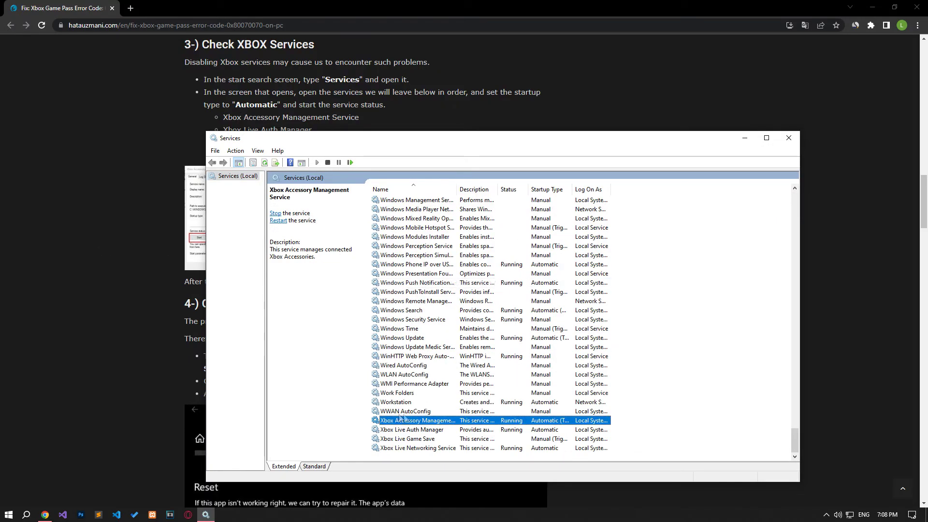
double_click(431, 420)
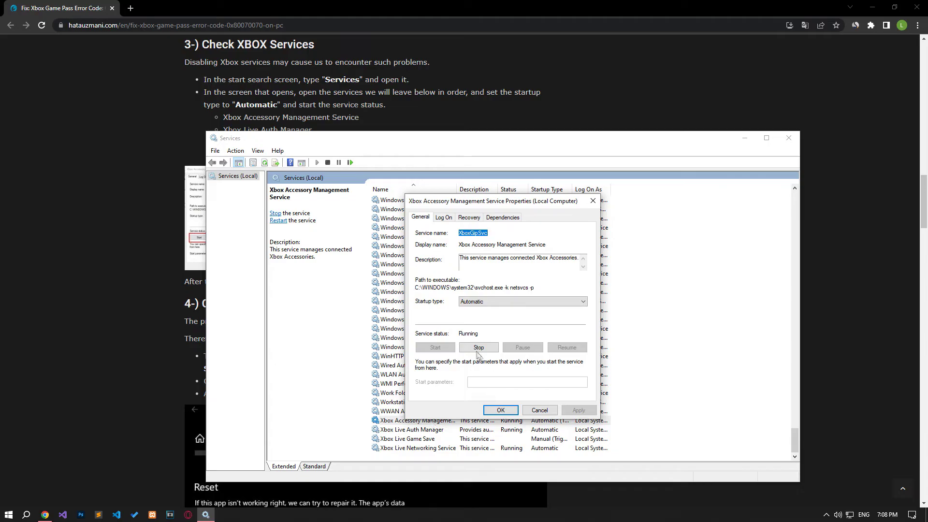
click(476, 302)
click(471, 317)
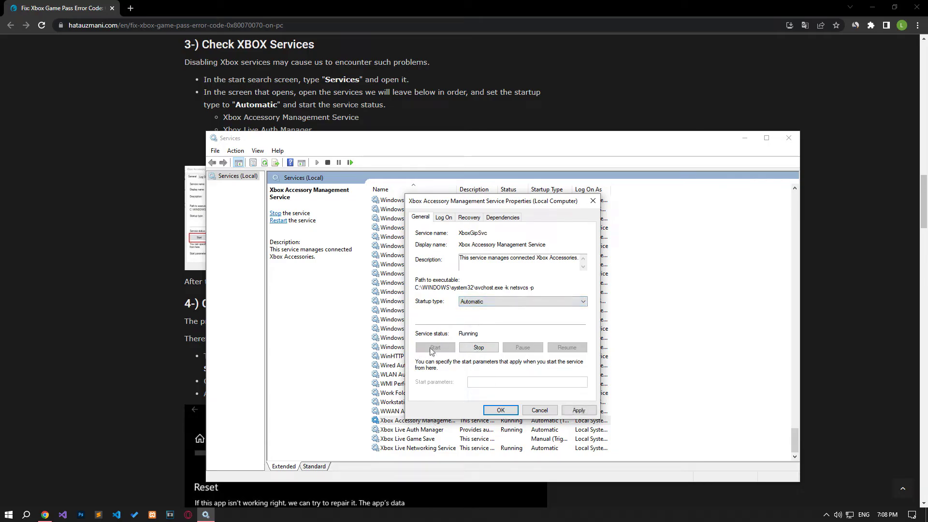
click(578, 410)
click(509, 412)
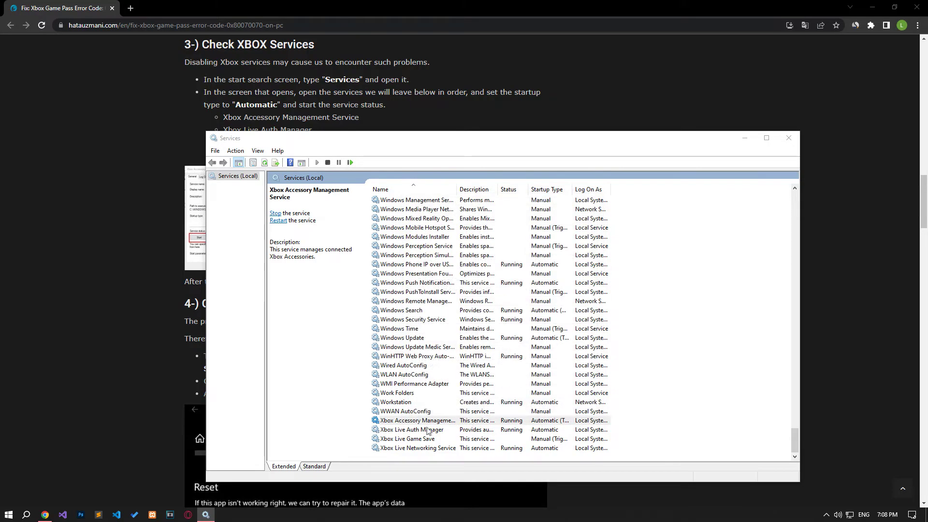
Step: Set Xbox Live Auth Manager startup type to Automatic and apply it
double_click(424, 431)
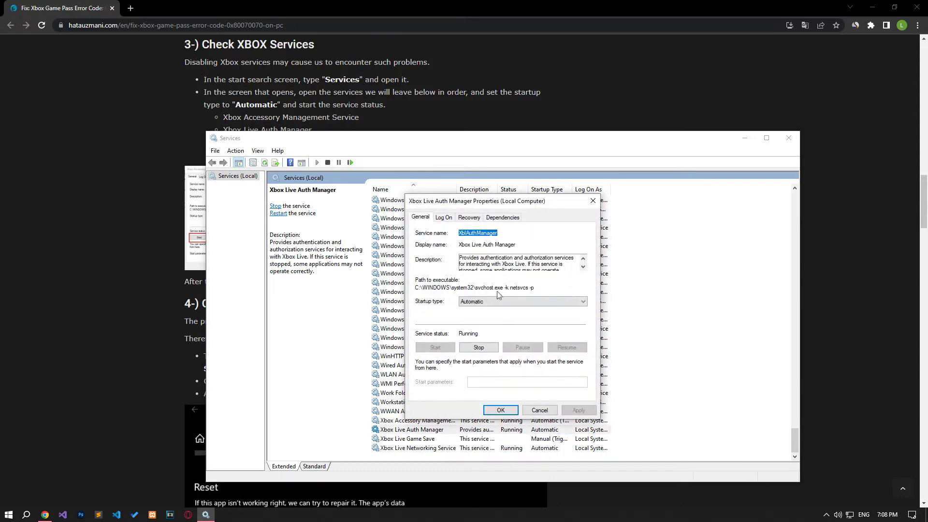
click(476, 301)
click(471, 317)
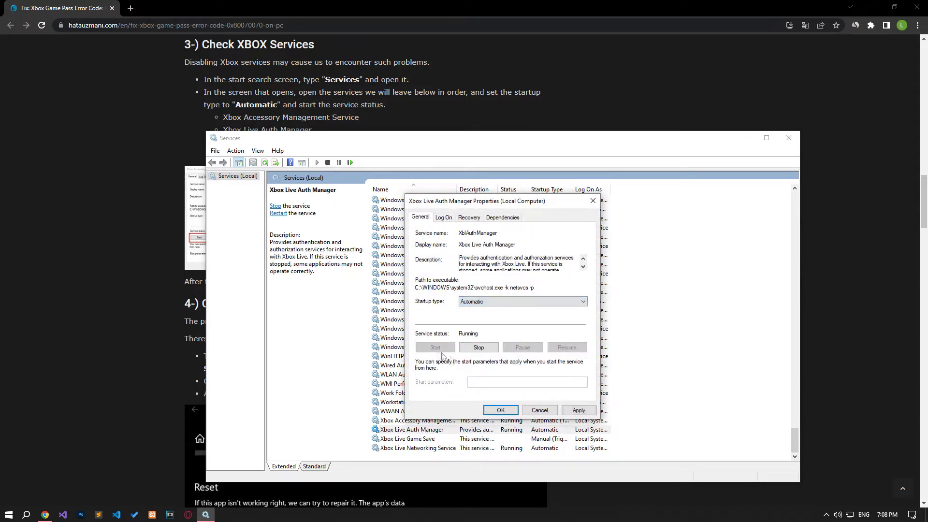
click(576, 410)
click(500, 410)
Step: Change Xbox Live Game Save from Manual to Automatic, start the service, and apply
double_click(411, 438)
click(476, 301)
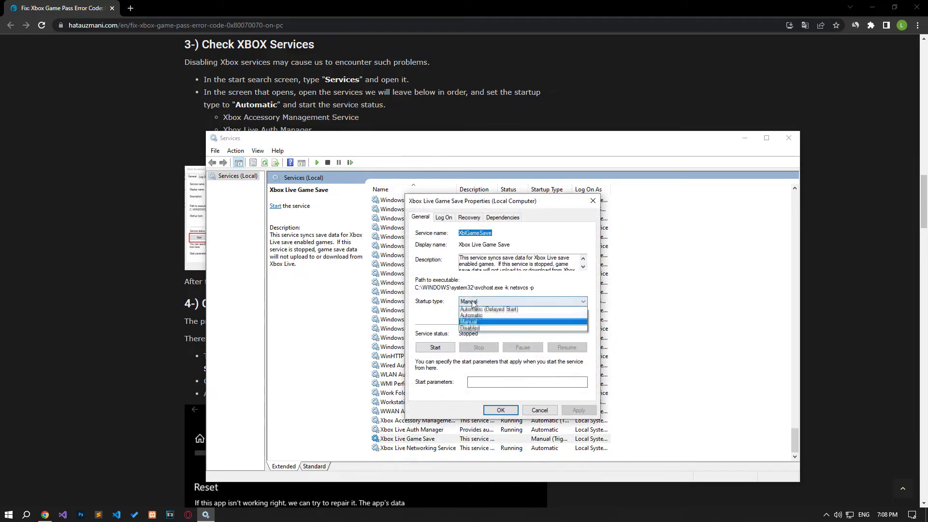
click(477, 319)
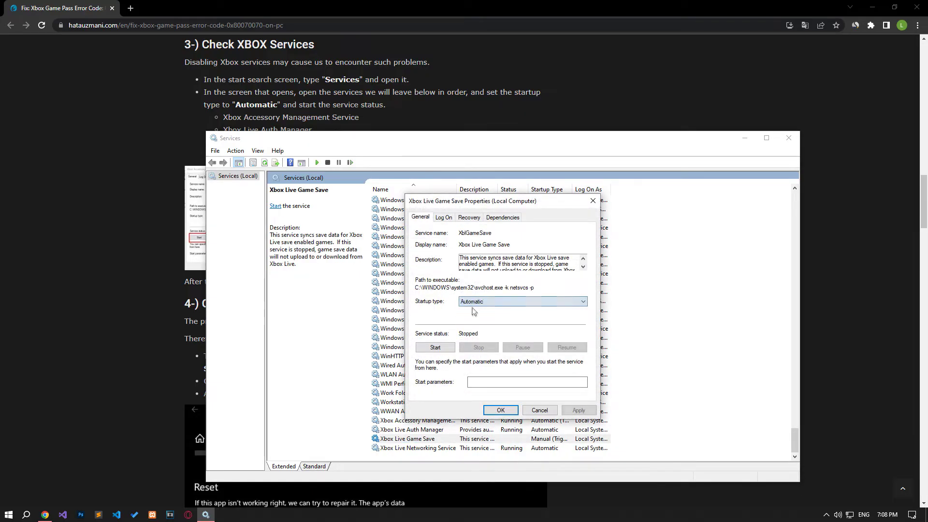
click(436, 347)
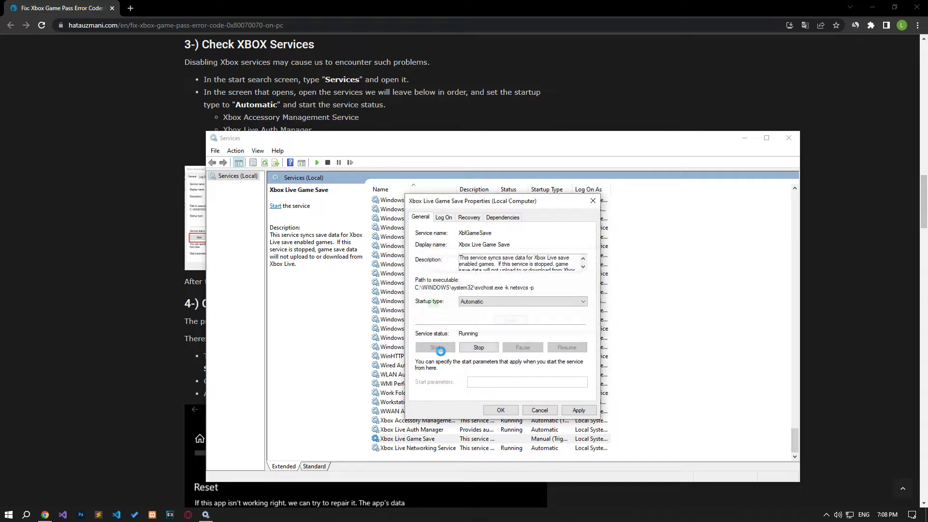
click(578, 410)
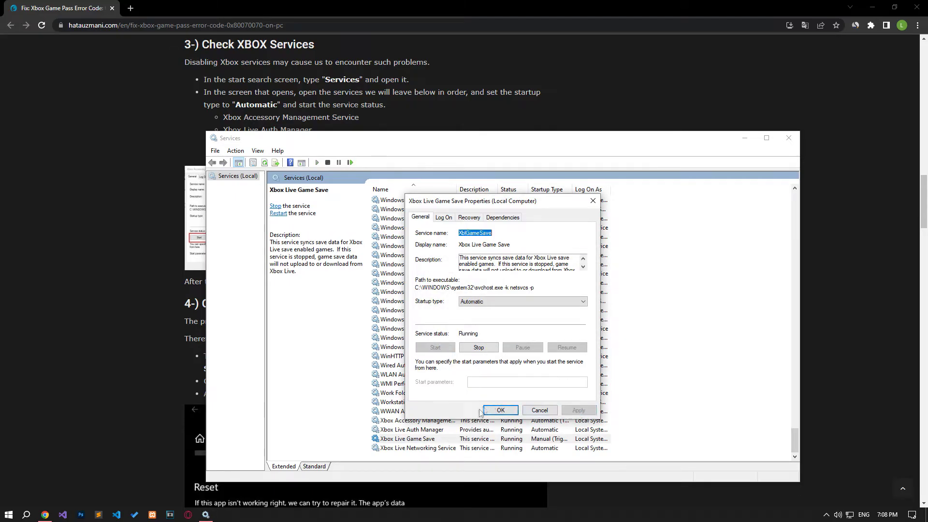
click(499, 409)
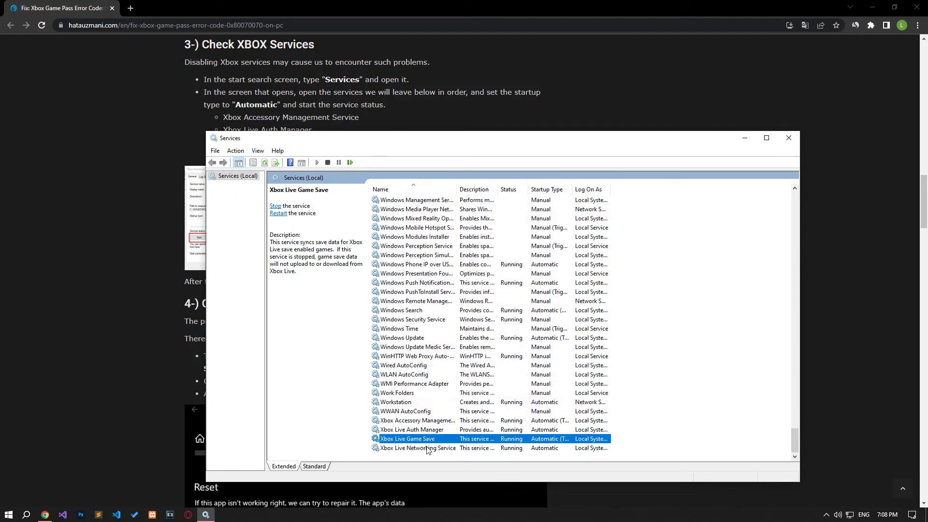
Step: Set Xbox Live Networking Service startup type to Automatic and apply it
double_click(433, 448)
click(490, 302)
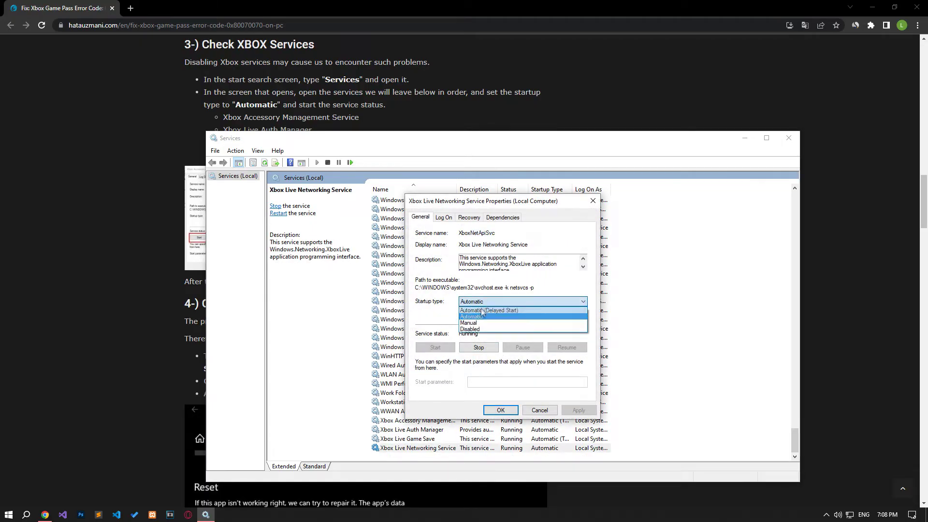
click(483, 314)
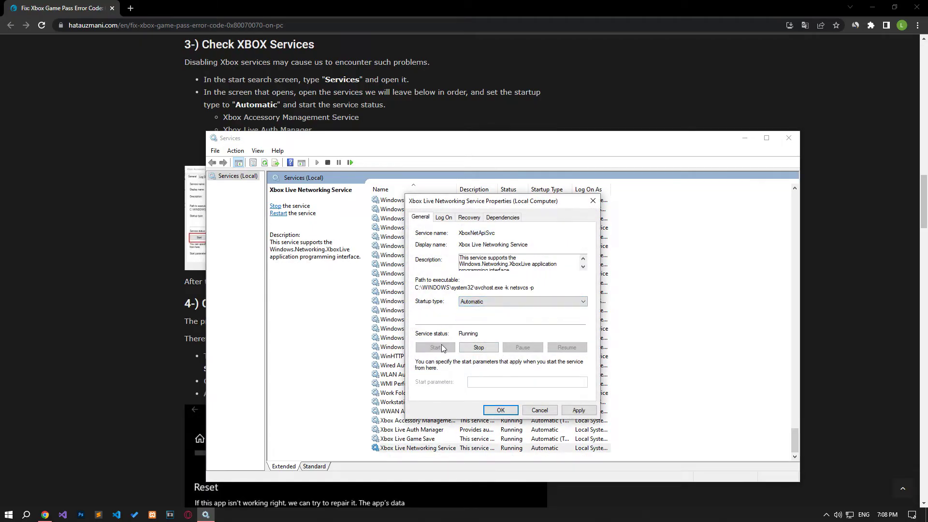
click(574, 412)
click(499, 410)
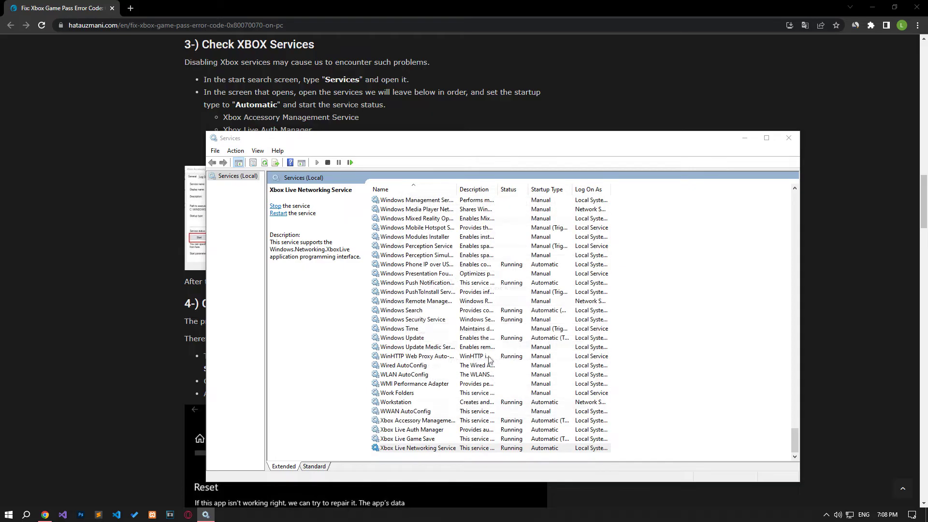
Step: Jump to 'gaming' and check both Gaming Services entries are Automatic and running
text(gaming)
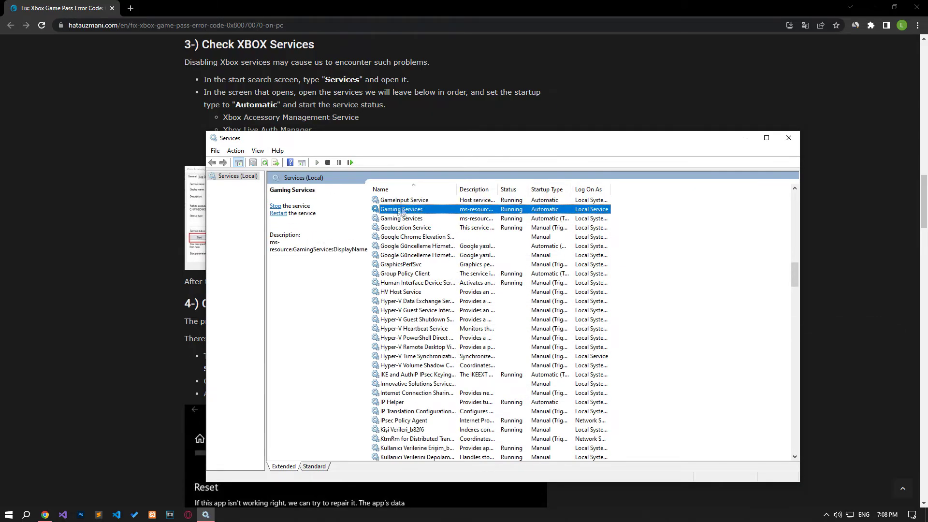
double_click(401, 209)
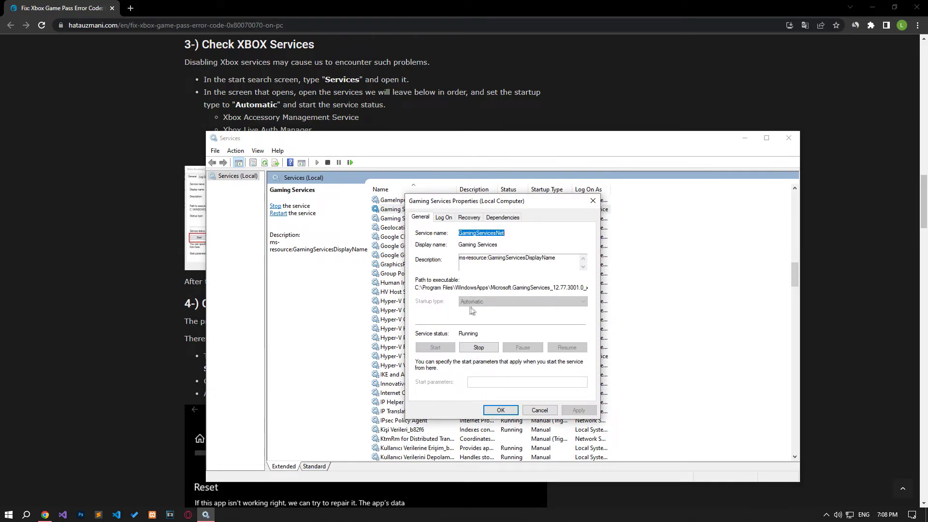
click(501, 410)
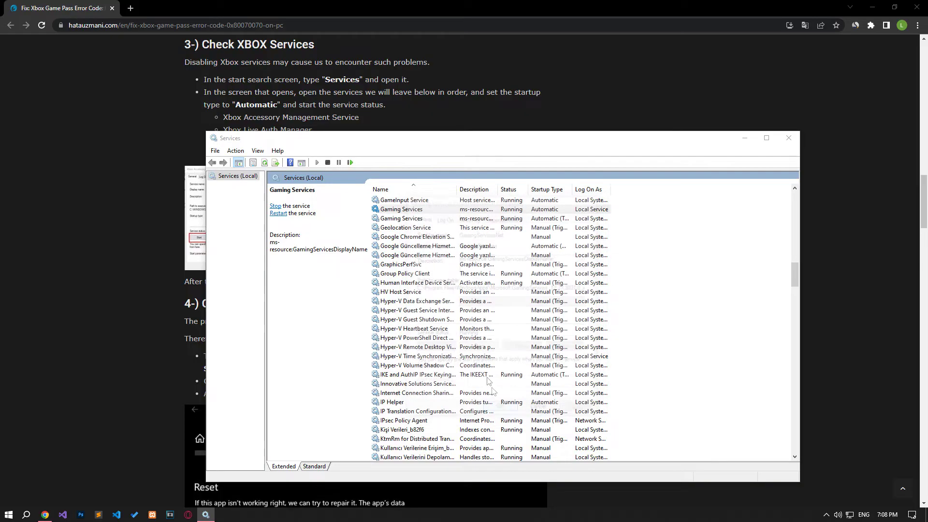
double_click(407, 218)
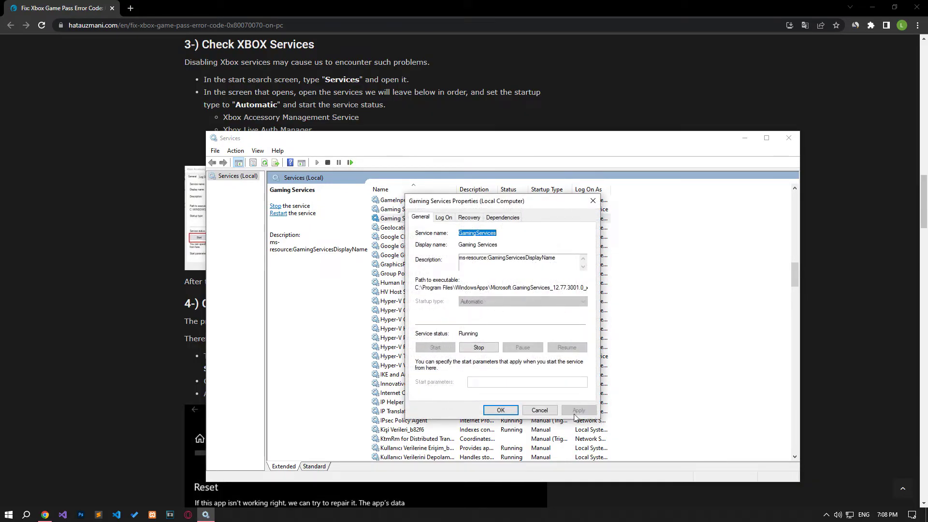
Step: Confirm the second Gaming Services properties dialog with OK
click(505, 411)
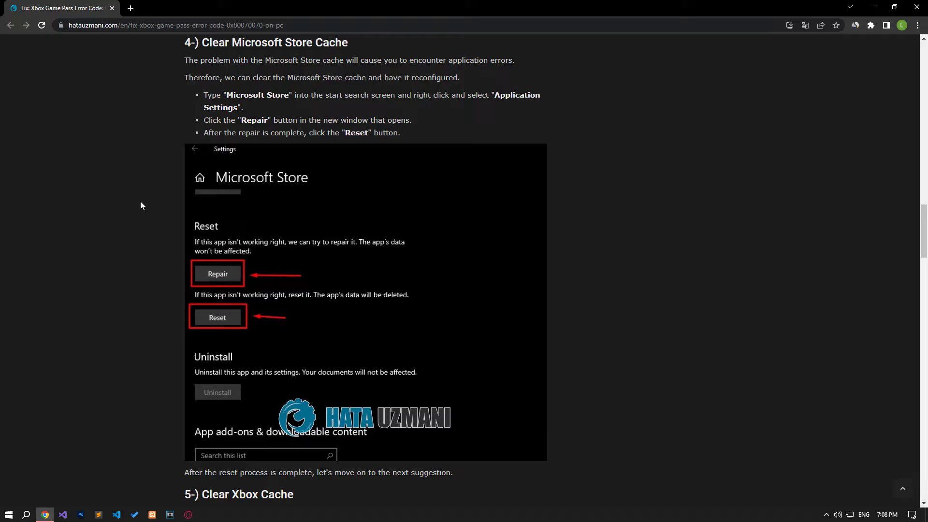
Step: Open Microsoft Store's app settings from Start search 'microsoft' and run Repair
key(super)
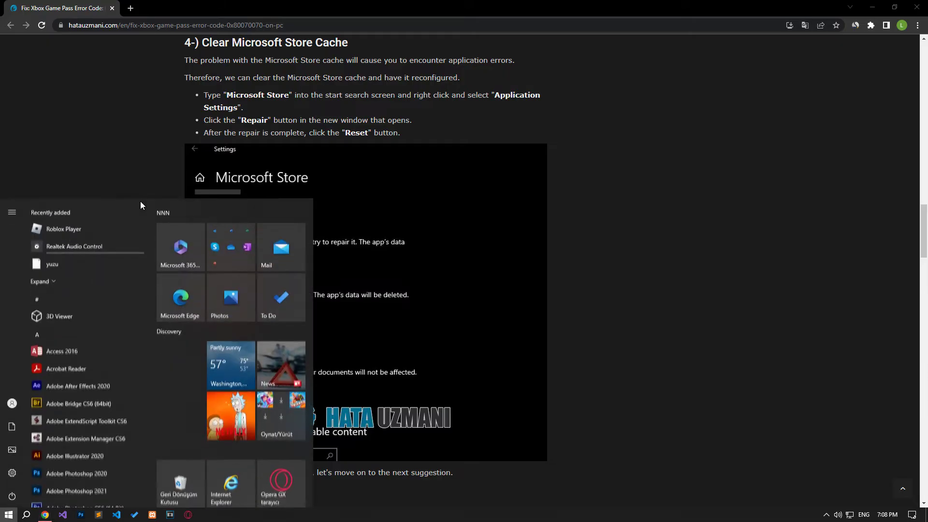
text(microsoft)
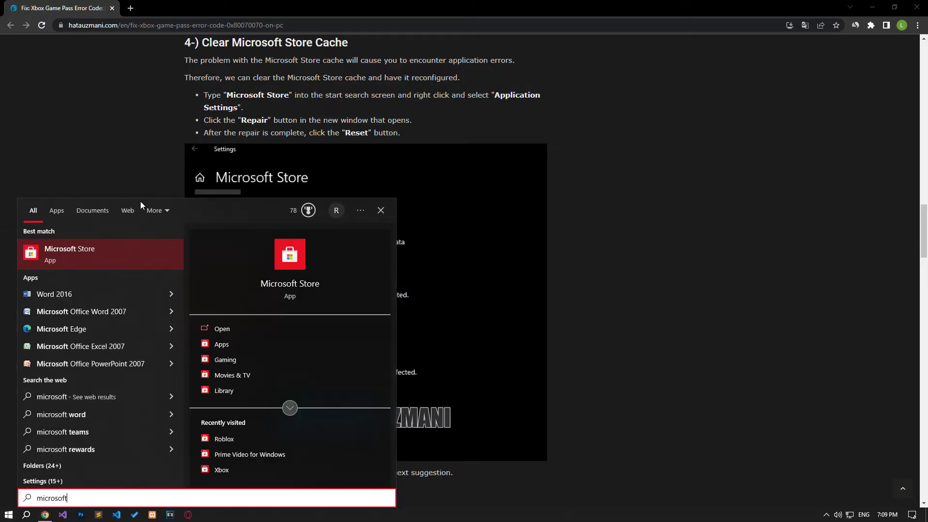
right_click(89, 260)
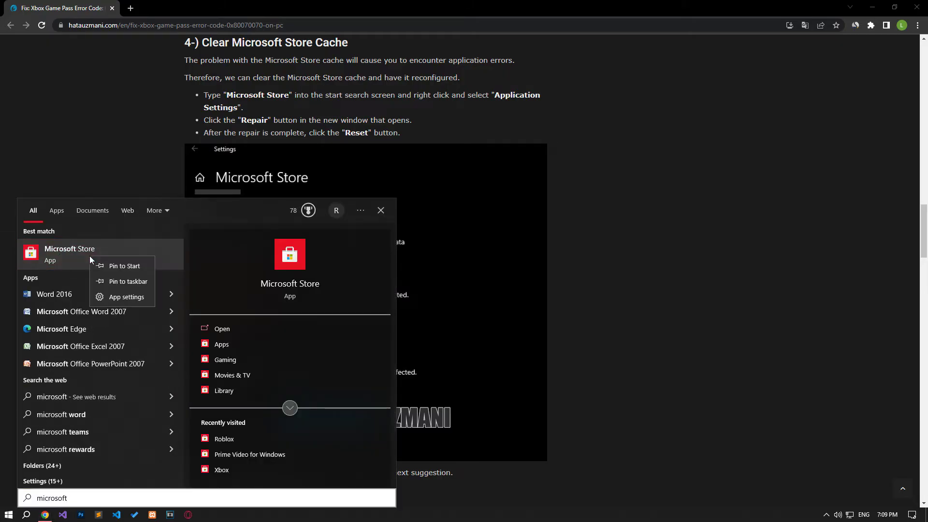
click(122, 297)
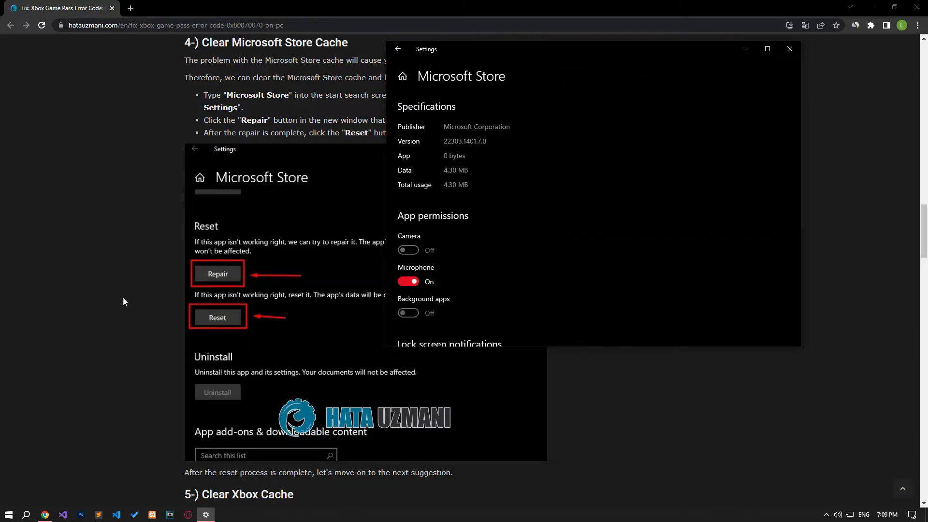
scroll(539, 247, down, 5)
scroll(538, 247, down, 3)
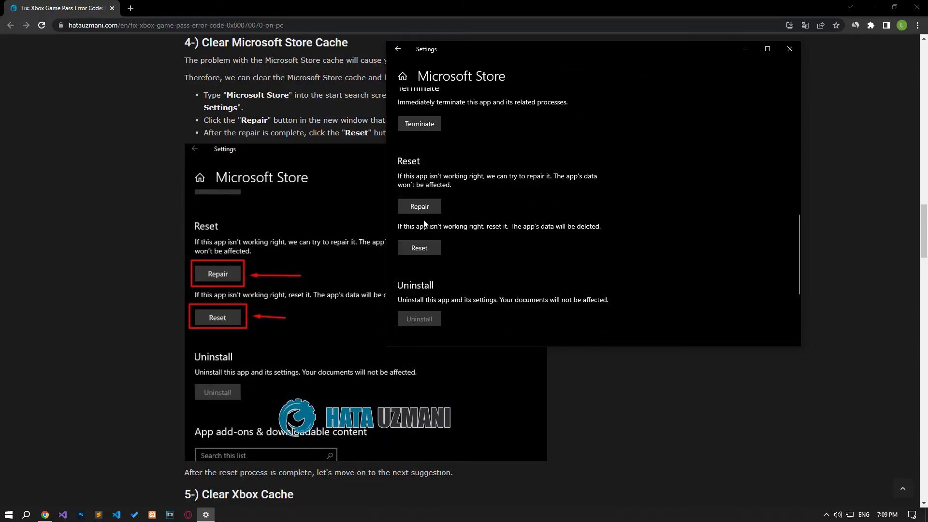
click(420, 207)
Step: Reset the Microsoft Store app, confirm the reset, and close its settings
scroll(424, 213, down, 1)
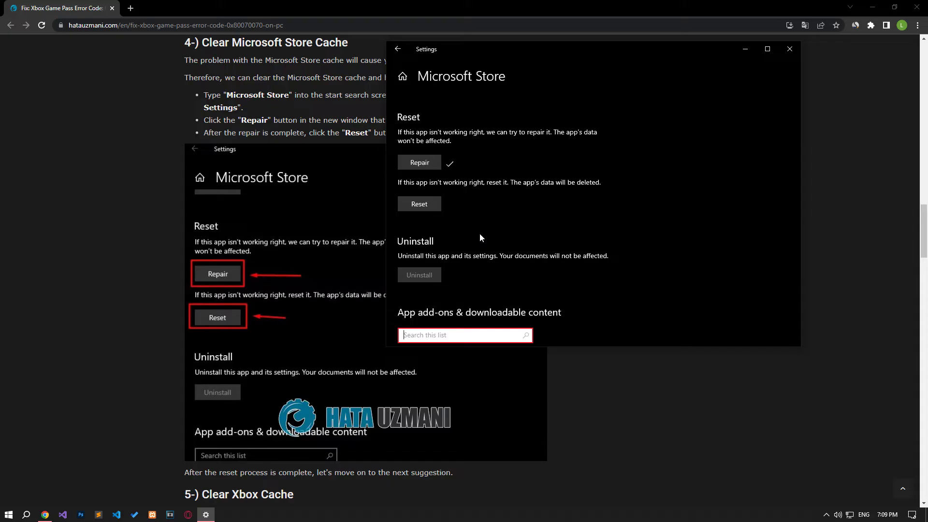
click(420, 203)
click(503, 182)
click(791, 54)
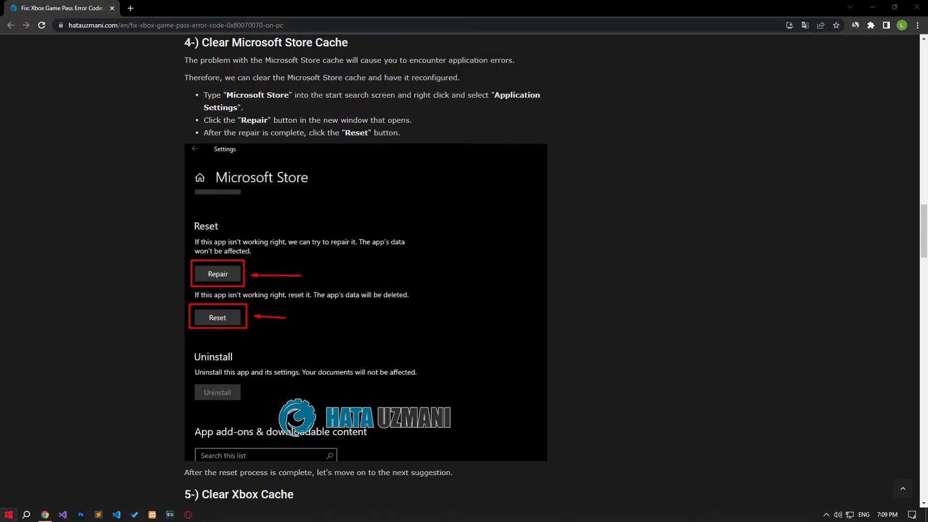
click(9, 514)
Step: Find 'Xbox' under Settings > Apps and open its Advanced options
click(12, 472)
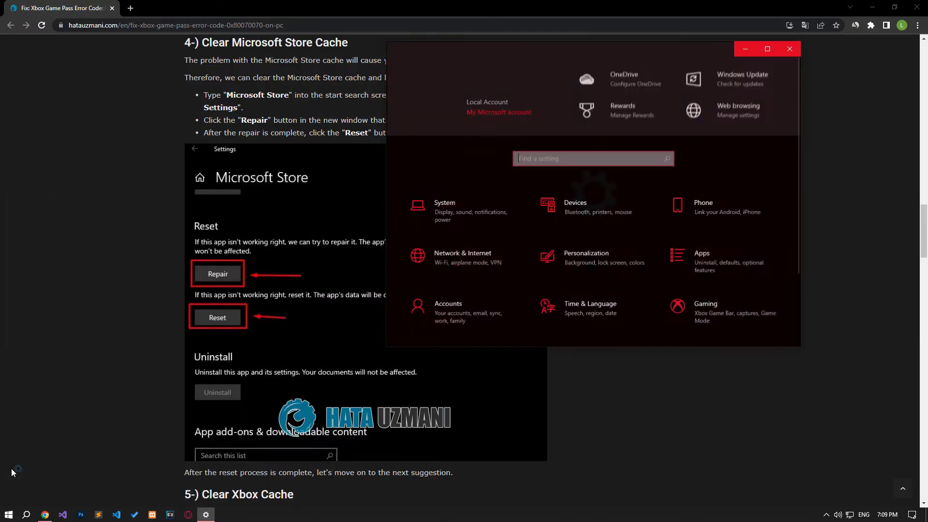
click(721, 269)
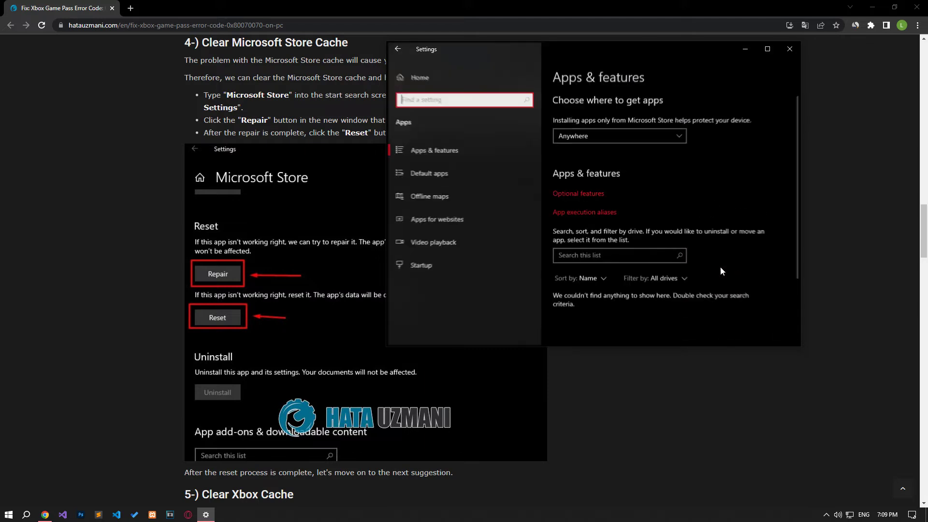
click(623, 256)
text(Xbox)
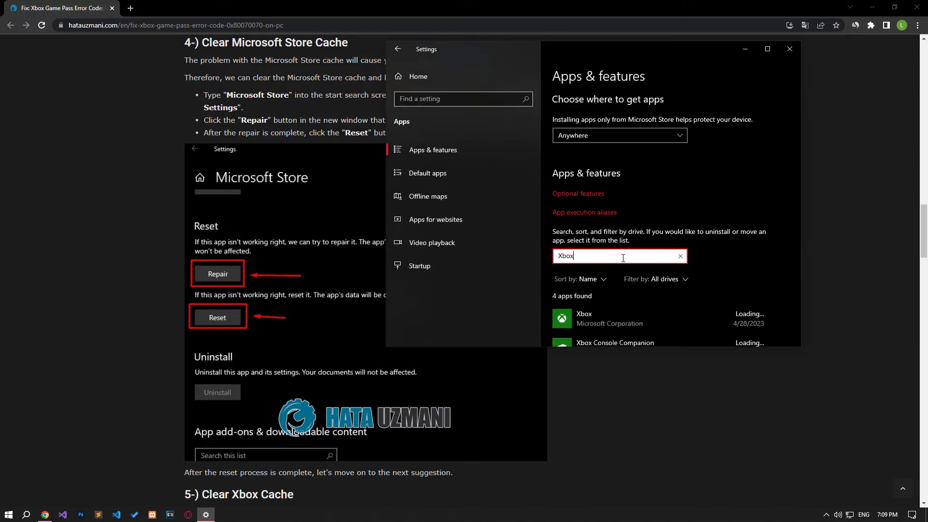
click(597, 320)
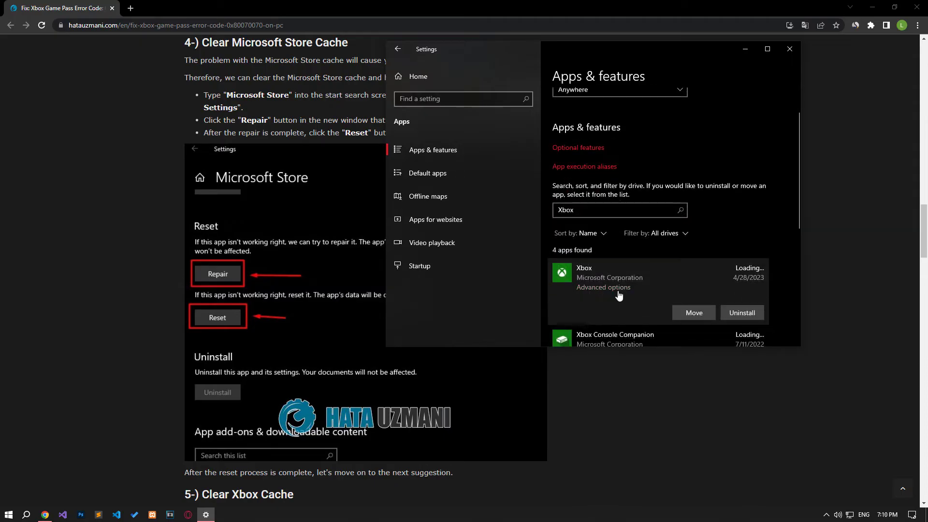
click(604, 287)
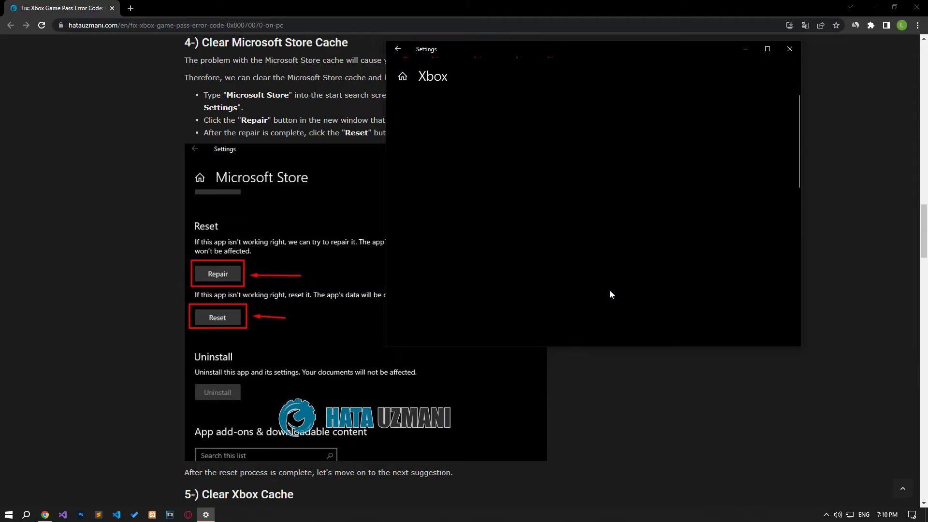
Step: Reset the Xbox app, confirm the reset, and close Settings
scroll(538, 260, down, 10)
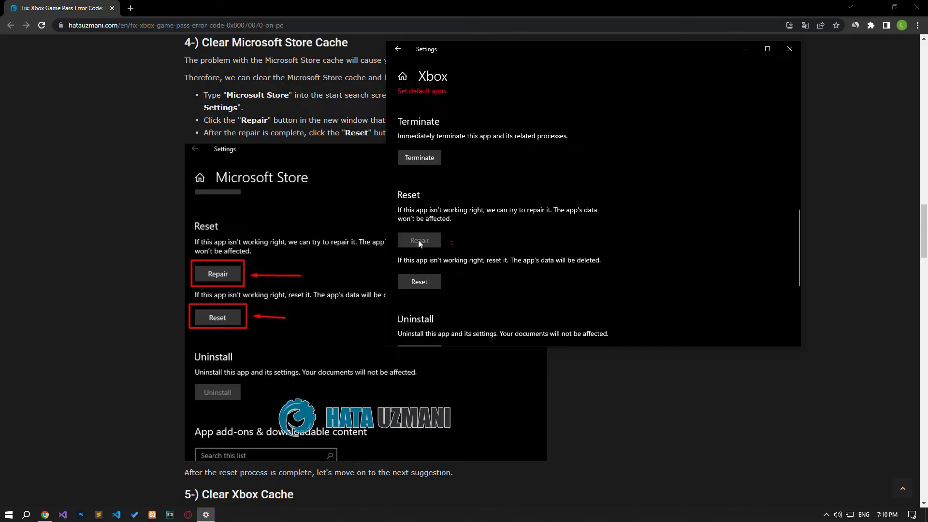
click(420, 281)
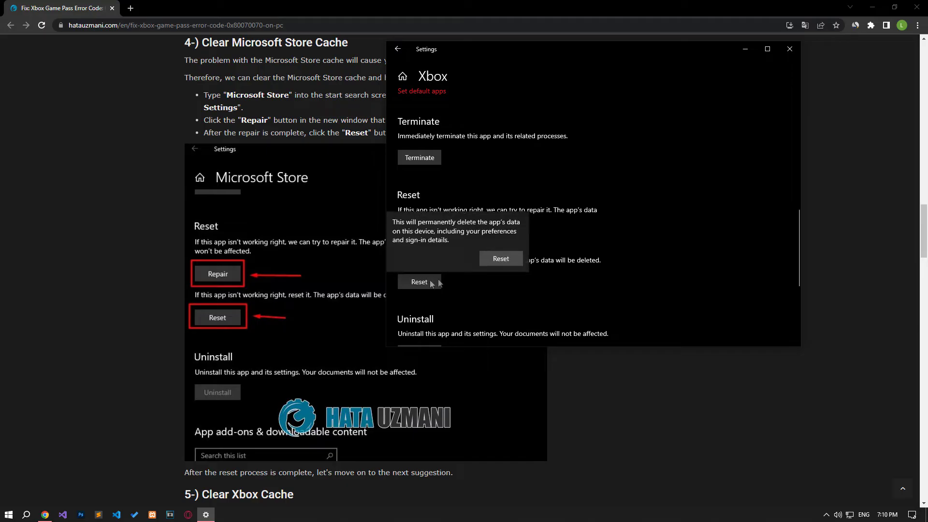
click(499, 259)
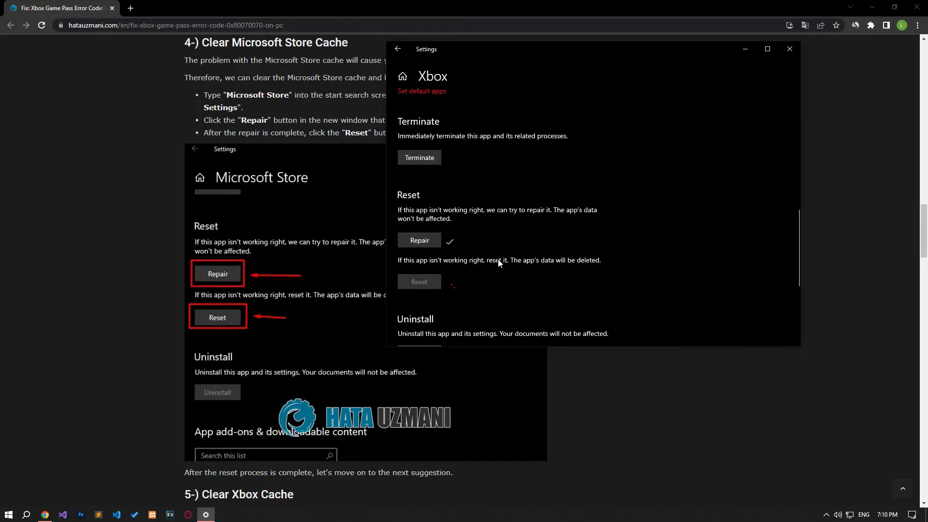
click(786, 51)
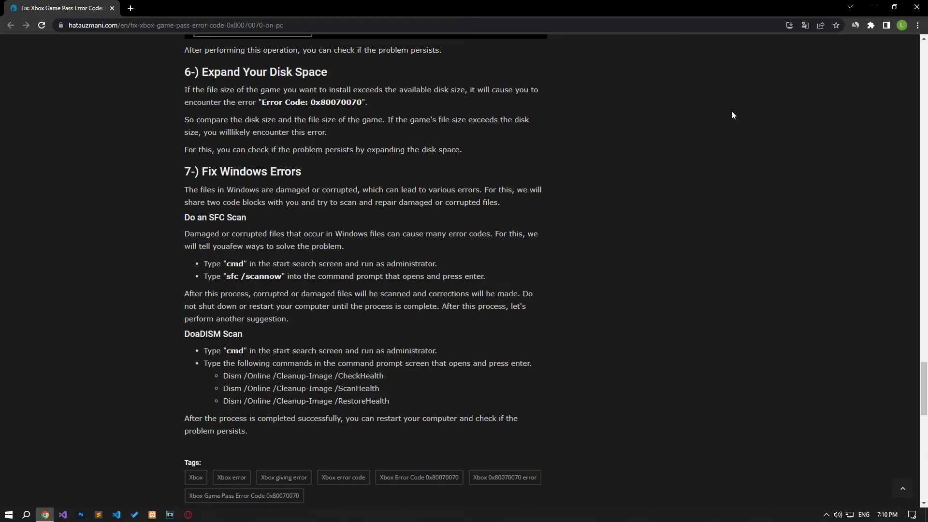
Step: Launch Command Prompt as administrator via a 'cmd' search, then highlight 'sfc /scannow' in the article
click(8, 514)
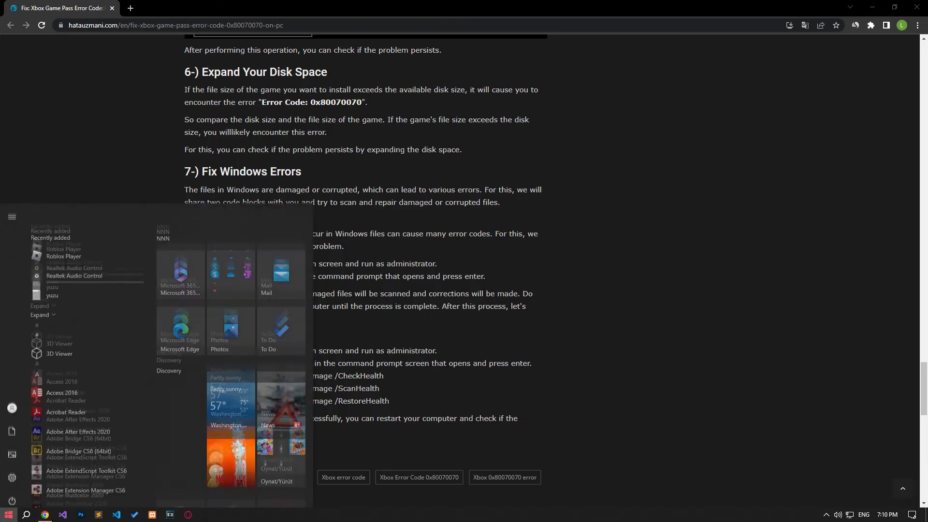
text(cmd)
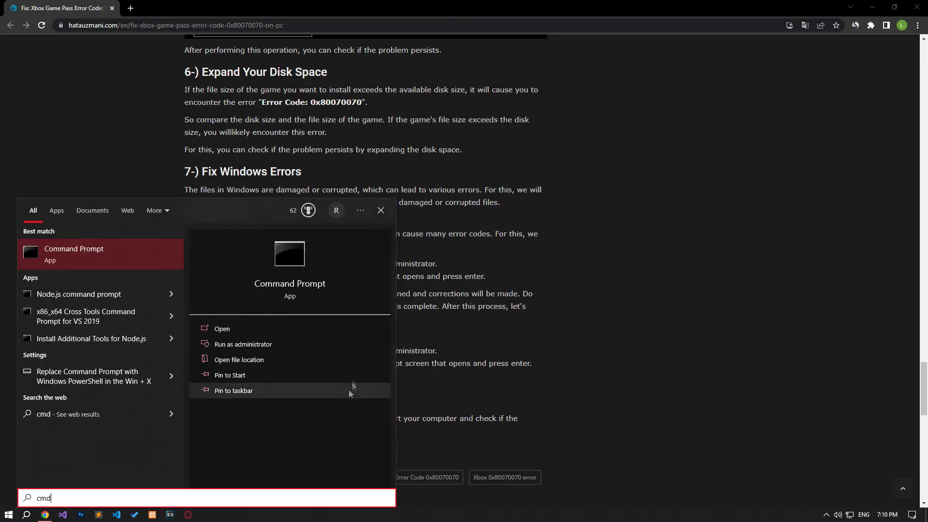
click(246, 344)
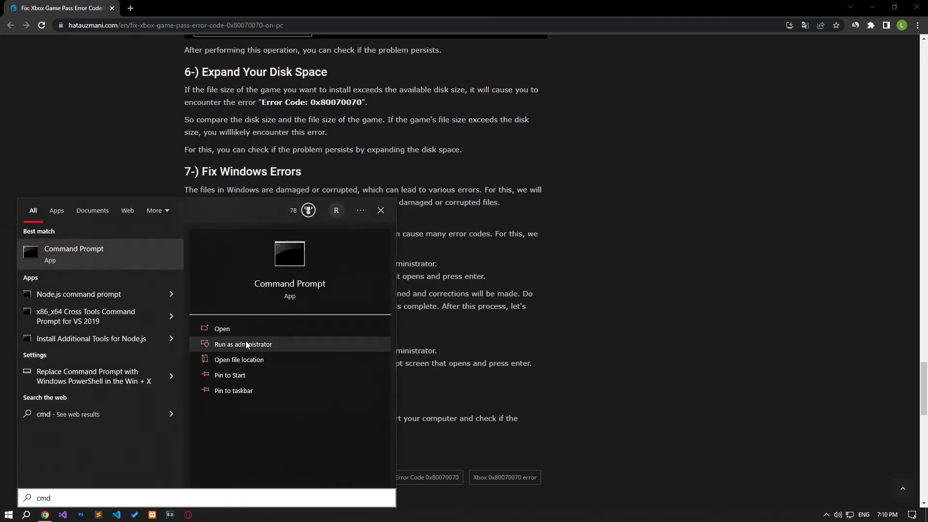
click(247, 344)
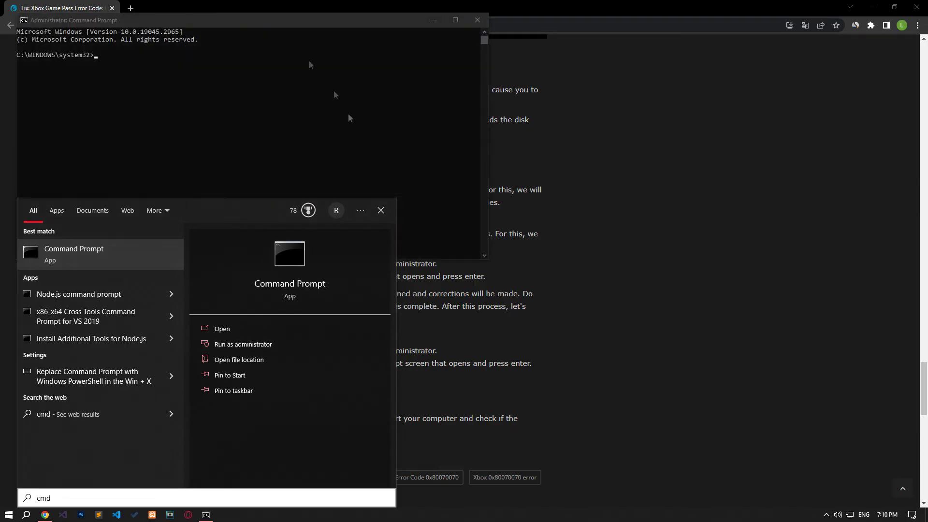
drag(226, 276, 281, 279)
right_click(279, 278)
Step: Copy 'sfc /scannow' into the admin Command Prompt, then erase it from the line
click(299, 289)
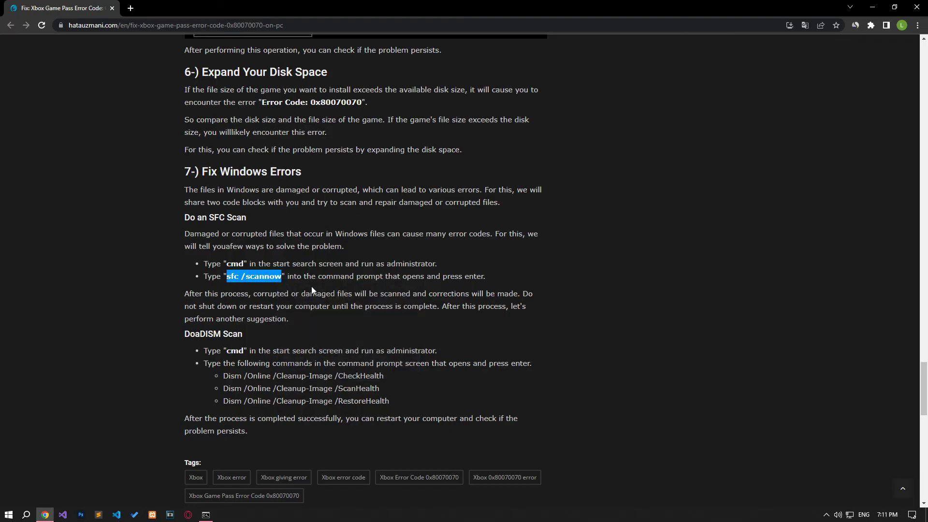
click(207, 515)
right_click(443, 187)
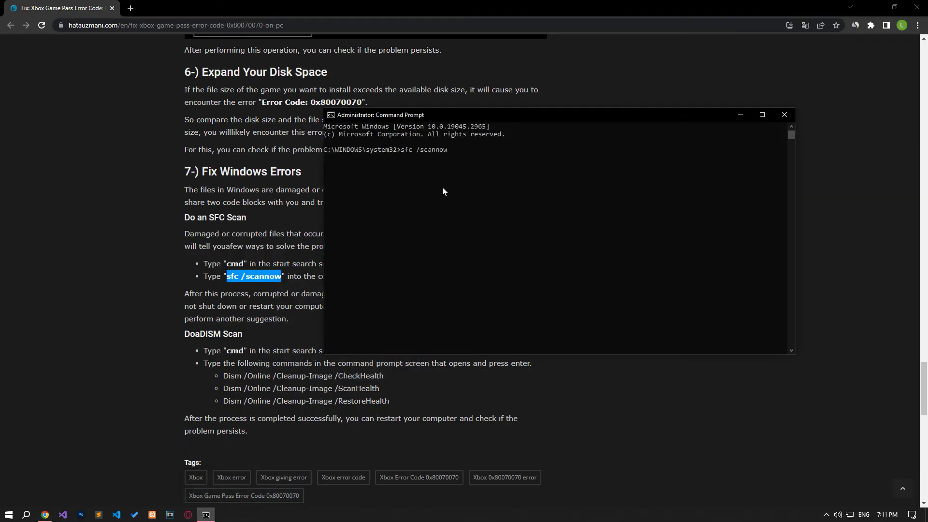
key(BackSpace)
key(BackSpace)
key(BackSpace)
key(BackSpace)
key(BackSpace)
key(BackSpace)
key(BackSpace)
key(BackSpace)
key(BackSpace)
key(BackSpace)
key(BackSpace)
Step: Paste the Dism CheckHealth command from the article into the prompt, then clear it
drag(385, 376, 223, 376)
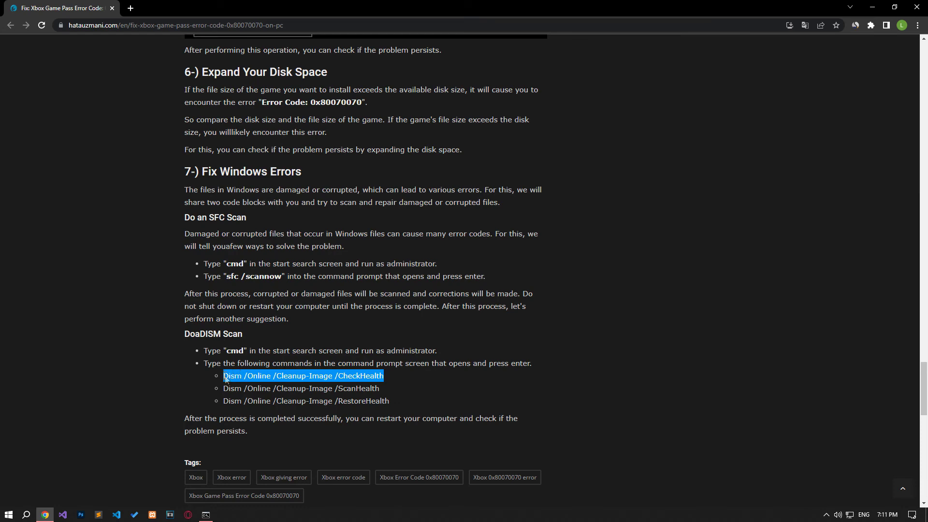
right_click(224, 374)
click(259, 383)
key(alt+Tab)
right_click(420, 207)
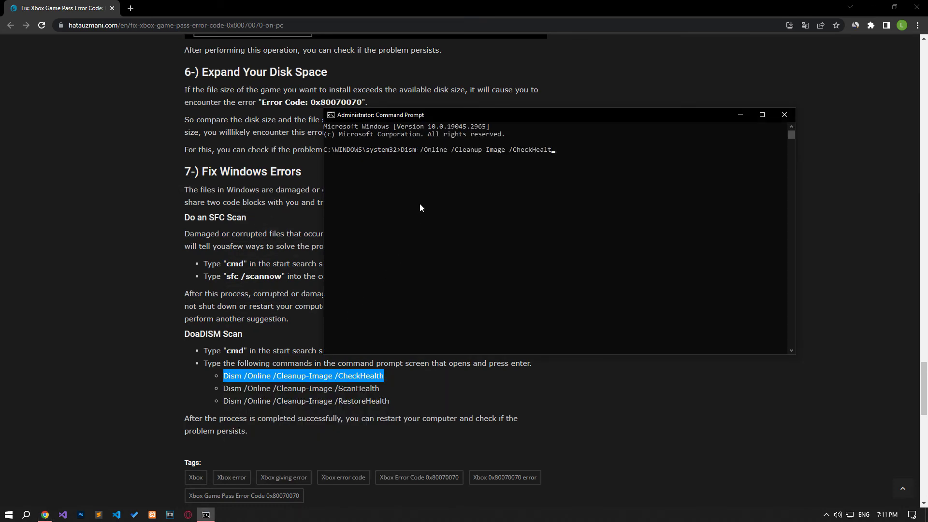
key(BackSpace)
key(BackSpace)
key(BackSpace)
key(BackSpace)
key(BackSpace)
key(BackSpace)
key(BackSpace)
key(BackSpace)
key(BackSpace)
key(BackSpace)
key(BackSpace)
key(BackSpace)
key(BackSpace)
key(BackSpace)
key(BackSpace)
key(BackSpace)
key(BackSpace)
key(BackSpace)
key(BackSpace)
key(BackSpace)
key(BackSpace)
key(BackSpace)
key(BackSpace)
key(BackSpace)
key(BackSpace)
key(BackSpace)
key(BackSpace)
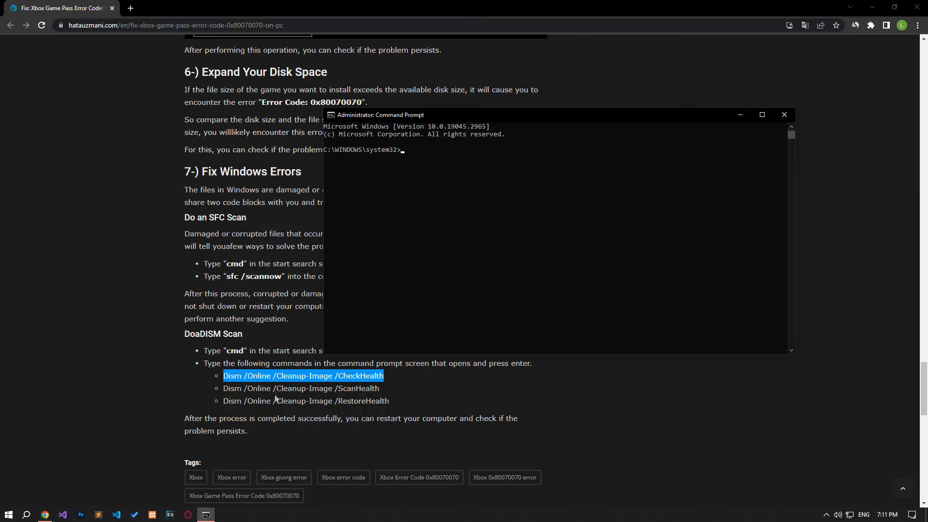
Step: Paste the Dism ScanHealth command from the article into the prompt, then clear it
drag(380, 388, 224, 388)
right_click(239, 388)
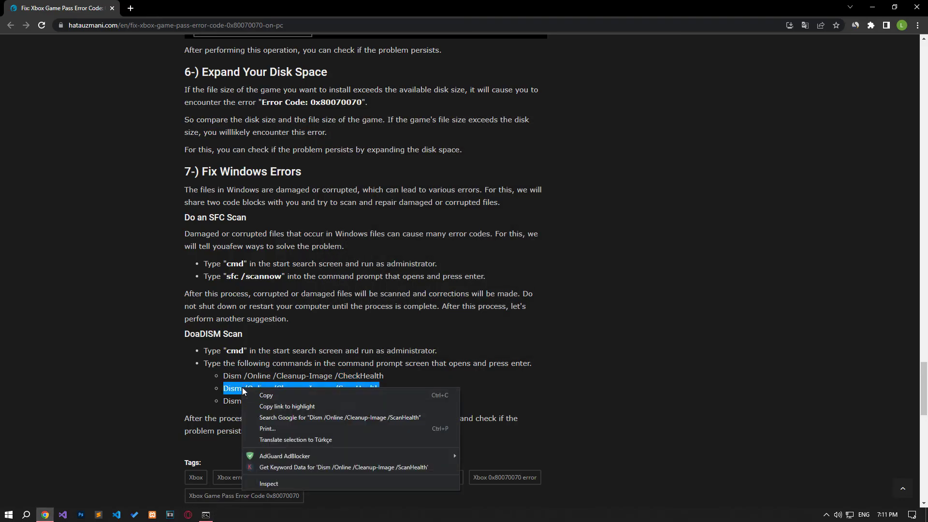
click(261, 395)
key(alt+Tab)
right_click(489, 240)
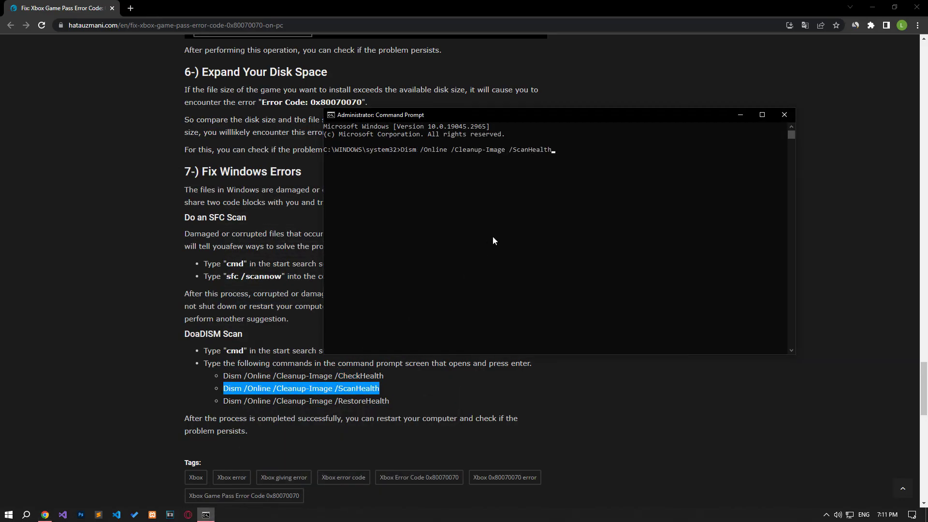
key(BackSpace)
key(BackSpace)
key(BackSpace)
key(BackSpace)
key(BackSpace)
key(BackSpace)
key(BackSpace)
key(BackSpace)
key(BackSpace)
key(BackSpace)
key(BackSpace)
key(BackSpace)
key(BackSpace)
key(BackSpace)
key(BackSpace)
key(BackSpace)
key(BackSpace)
key(BackSpace)
key(BackSpace)
key(BackSpace)
key(BackSpace)
key(BackSpace)
key(BackSpace)
key(BackSpace)
key(BackSpace)
key(BackSpace)
key(BackSpace)
key(BackSpace)
key(BackSpace)
key(BackSpace)
key(BackSpace)
key(BackSpace)
key(BackSpace)
key(BackSpace)
key(BackSpace)
key(BackSpace)
key(BackSpace)
key(BackSpace)
Step: Paste the Dism RestoreHealth command, clear it, and close Command Prompt
drag(393, 400, 224, 401)
right_click(239, 402)
click(261, 409)
key(alt+Tab)
key(ctrl+v)
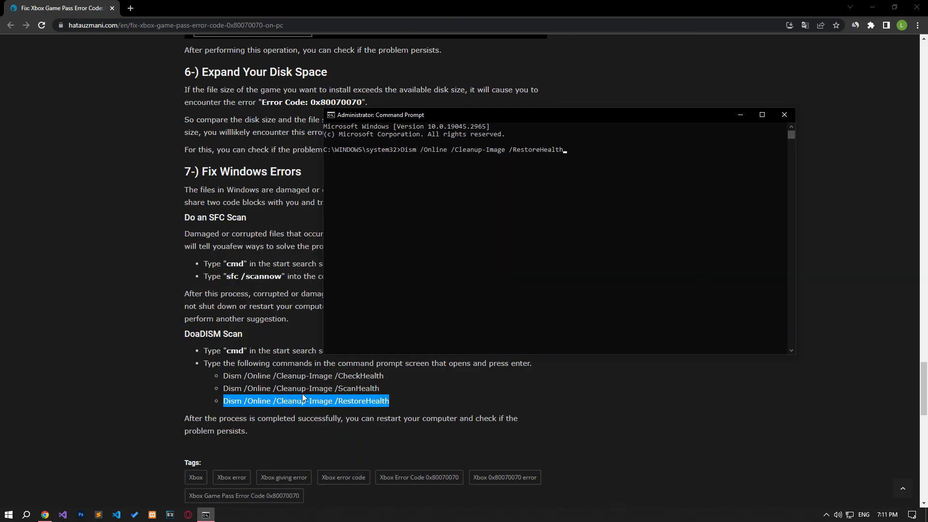
key(BackSpace)
key(BackSpace)
key(BackSpace)
key(BackSpace)
key(BackSpace)
key(BackSpace)
key(BackSpace)
key(BackSpace)
key(BackSpace)
key(BackSpace)
key(BackSpace)
key(BackSpace)
key(BackSpace)
key(BackSpace)
key(BackSpace)
key(BackSpace)
key(BackSpace)
key(BackSpace)
key(BackSpace)
key(BackSpace)
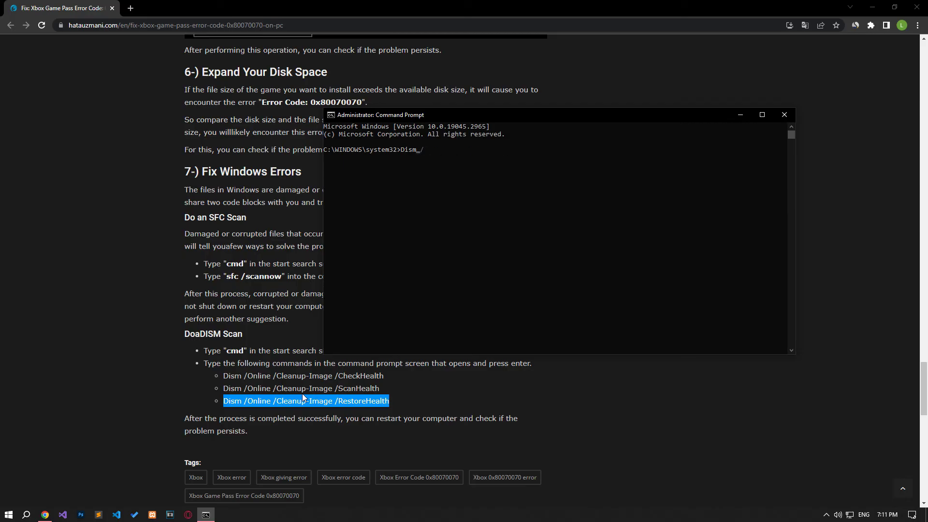
click(783, 114)
Step: Bring up the Start menu's power options so Restart is offered
click(9, 514)
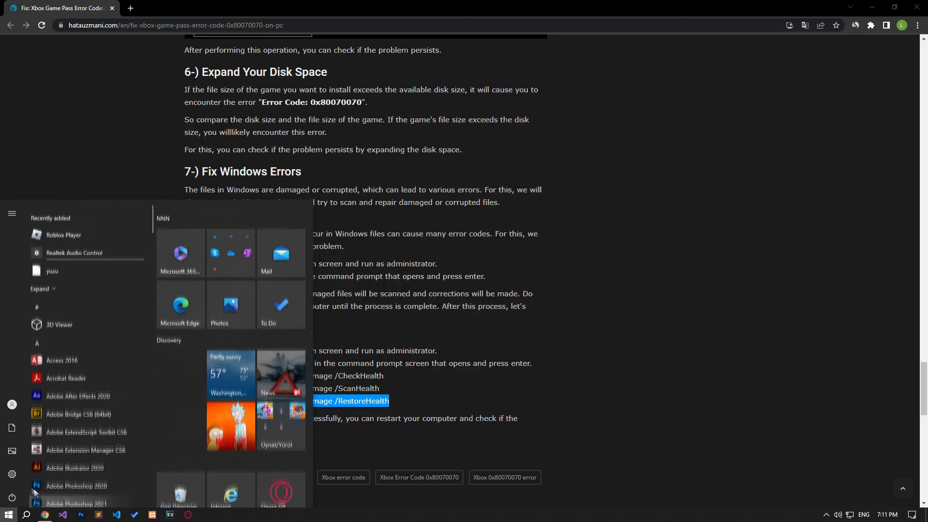
click(12, 496)
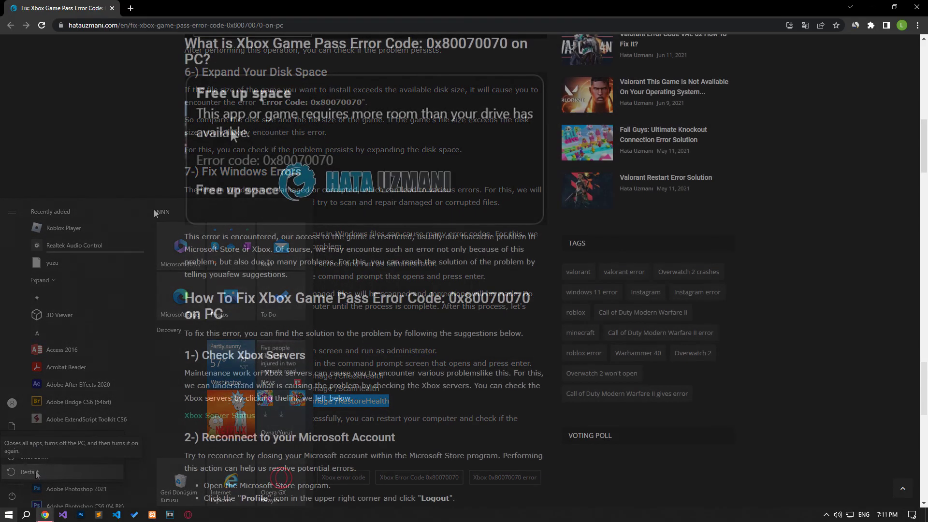